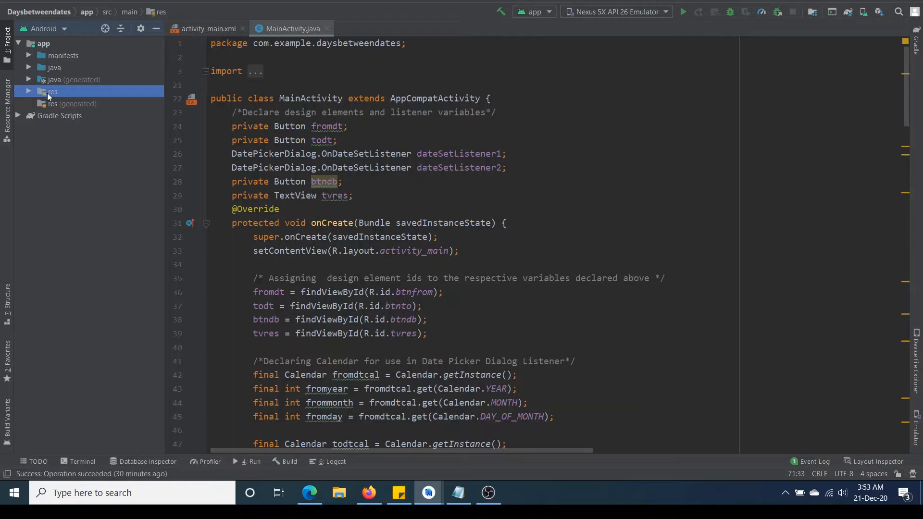
Create a new image asset in the res folder and name the launcher icon ic_calendar.
right_click(47, 93)
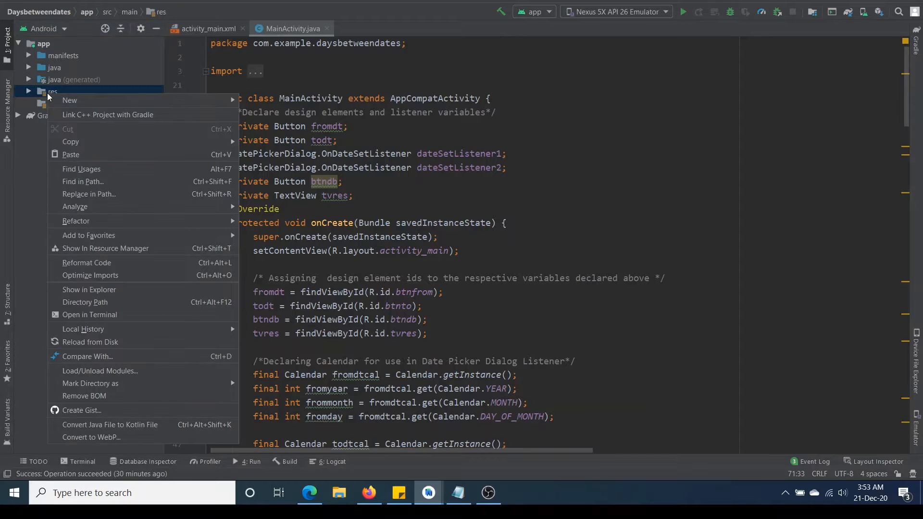
mouse_move(68, 100)
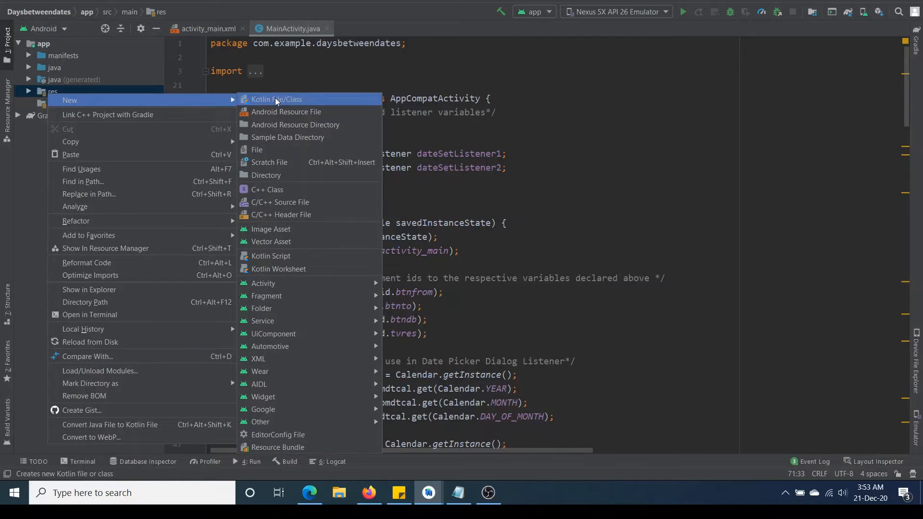
click(278, 227)
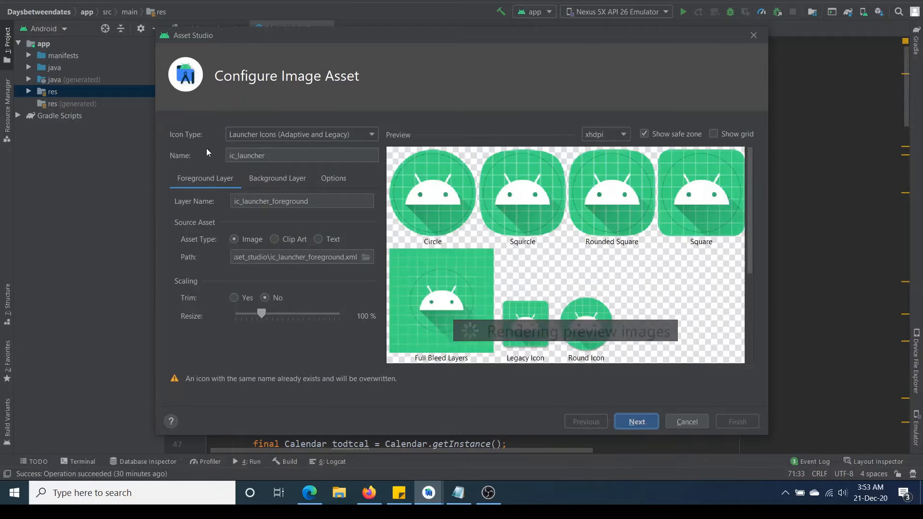
click(269, 157)
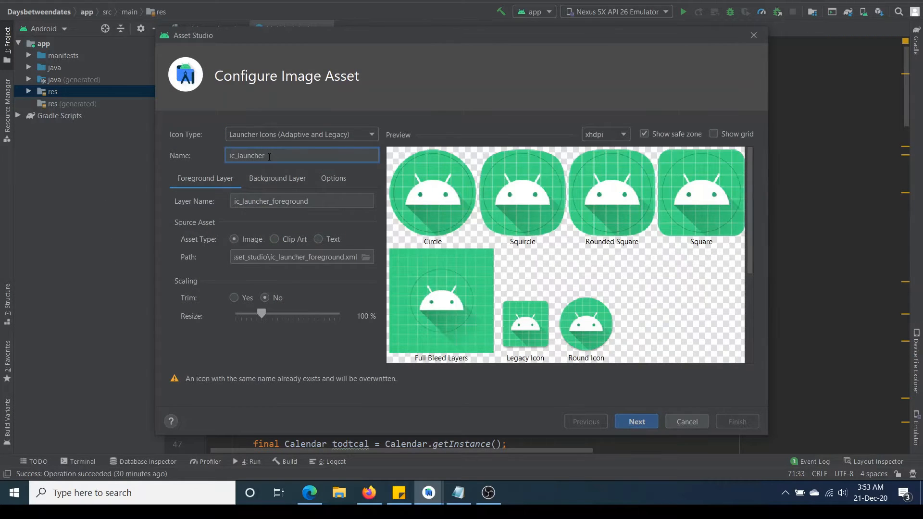
key(BackSpace)
key(BackSpace)
key(BackSpace)
key(BackSpace)
key(BackSpace)
key(BackSpace)
key(BackSpace)
key(BackSpace)
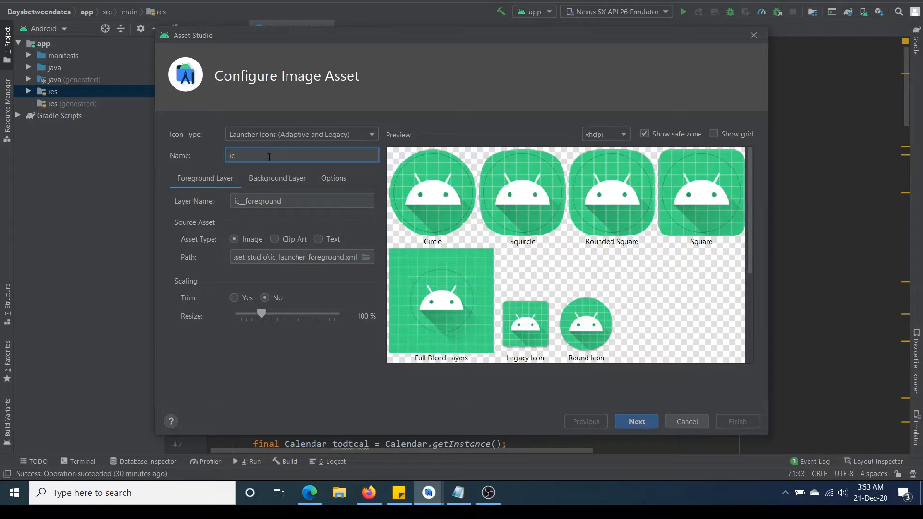
text(calendar)
Switch the foreground layer's asset type to Clip Art, search the icons for "cal" and select the calendar today icon.
click(197, 179)
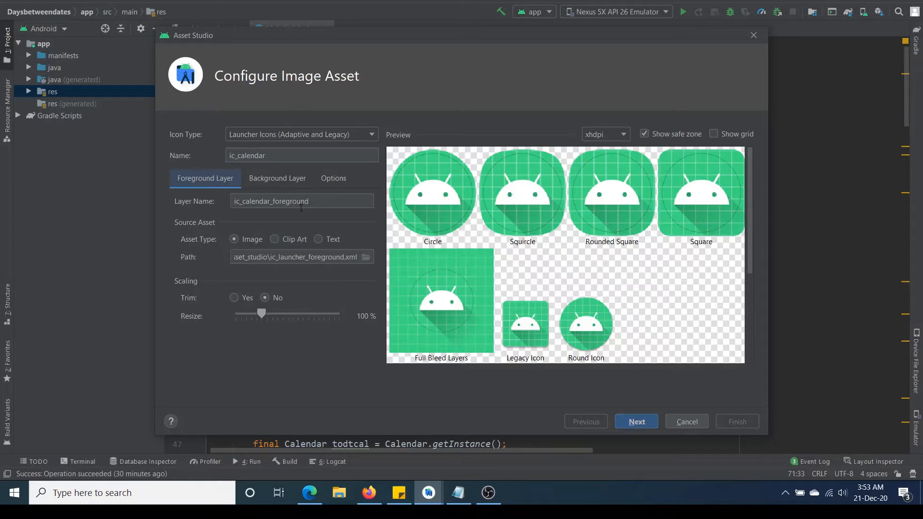
click(273, 238)
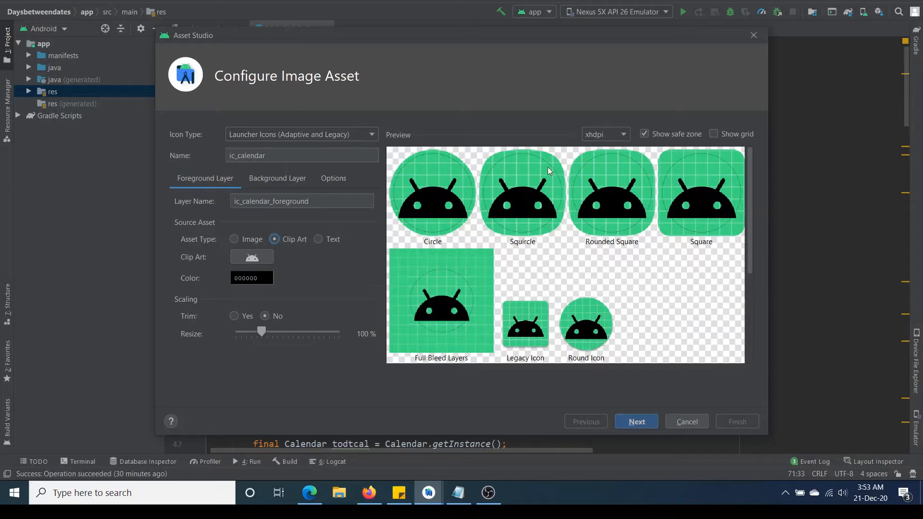
click(252, 257)
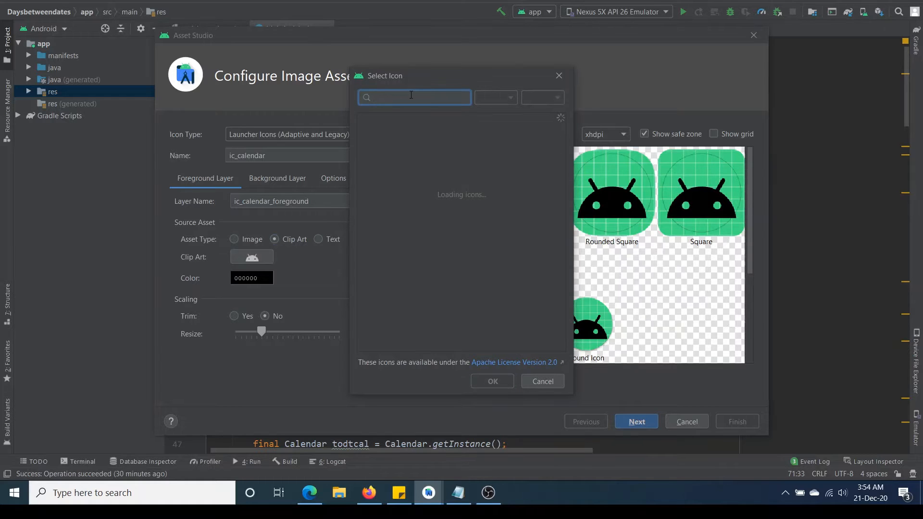
text(cal)
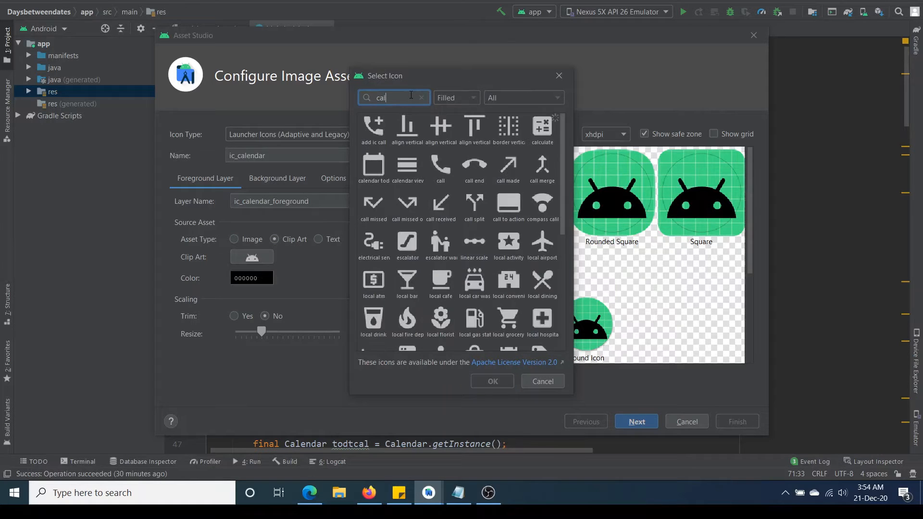
click(368, 174)
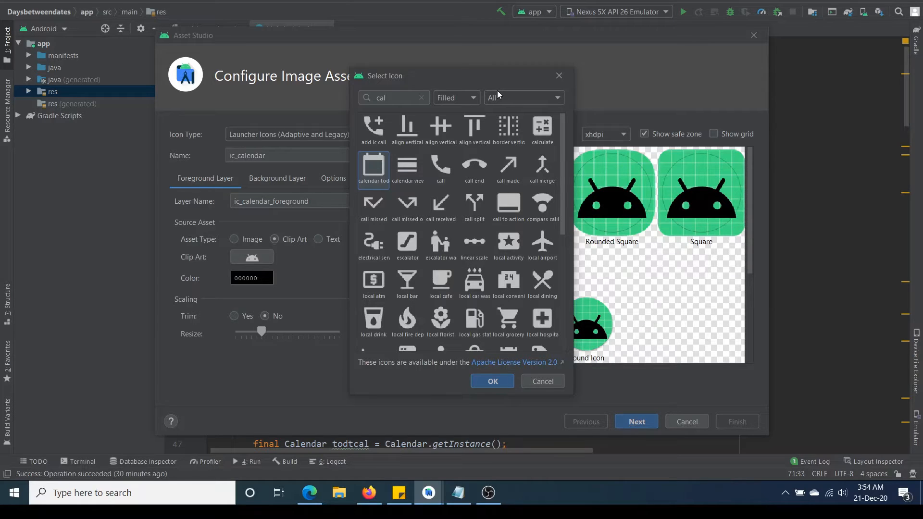
Try the Outlined, Round and Sharp styles for the clip art icons and return to Filled.
click(475, 100)
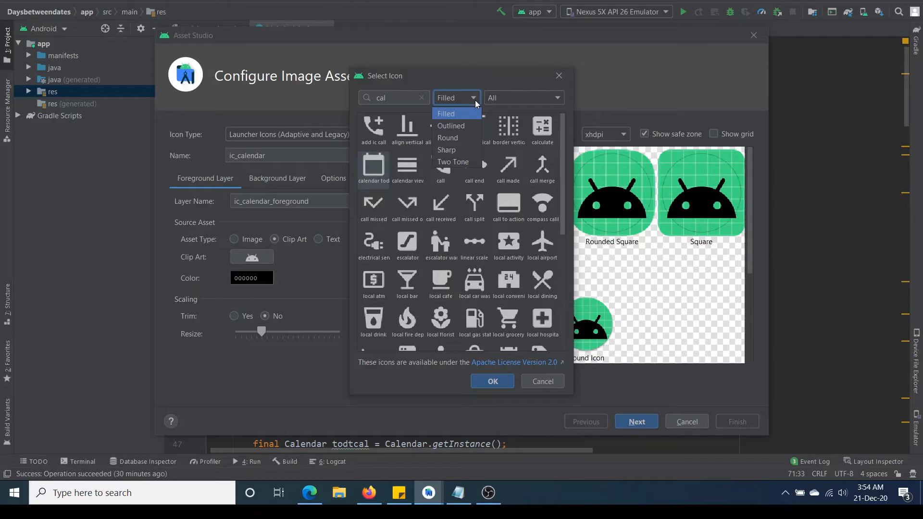
click(461, 126)
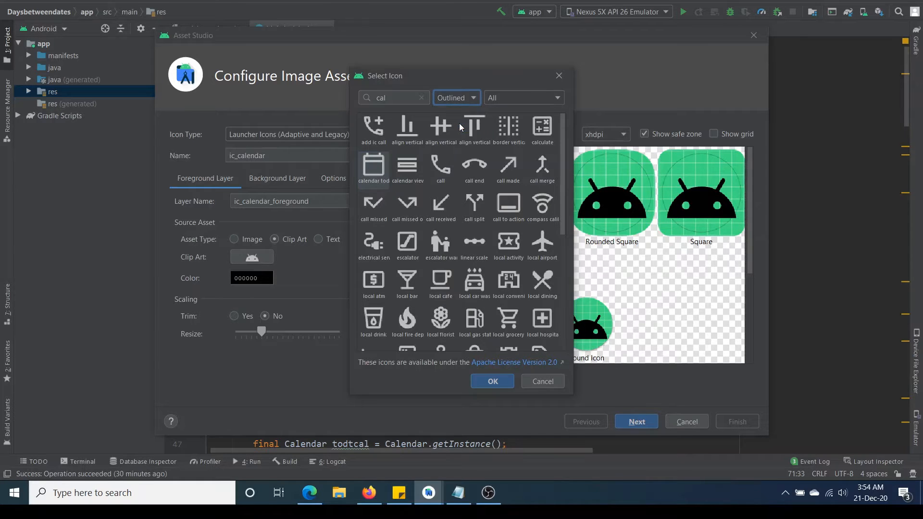
click(466, 99)
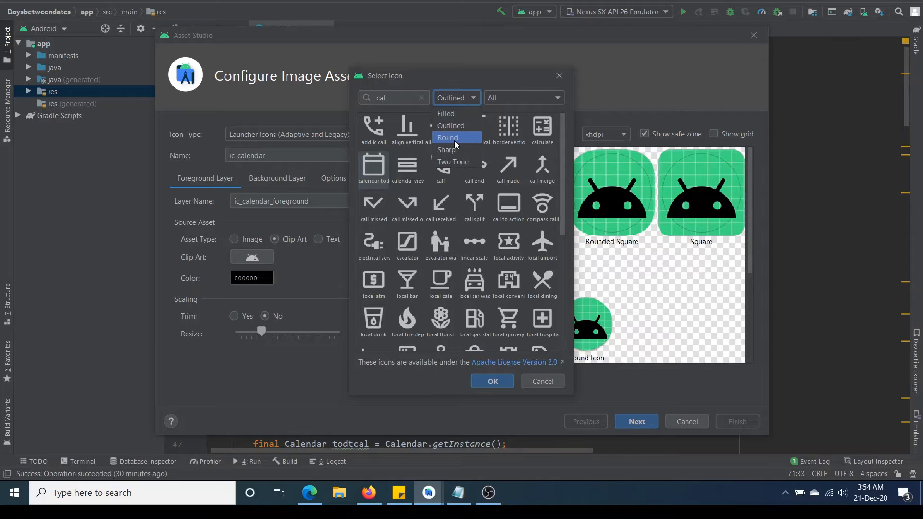
click(454, 140)
click(471, 99)
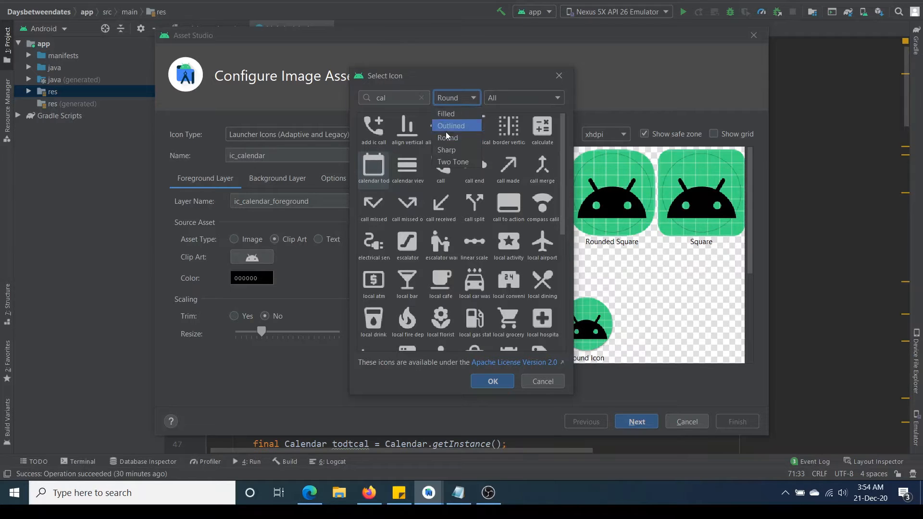
click(444, 153)
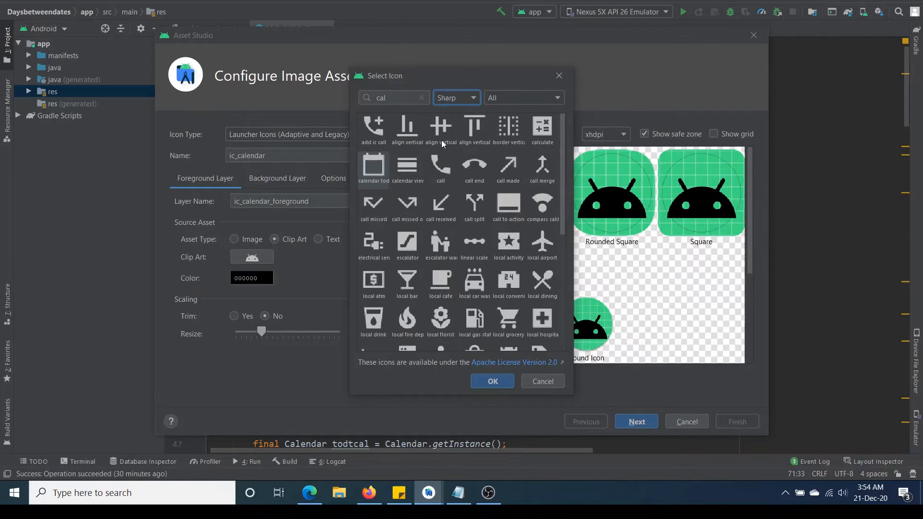
click(447, 98)
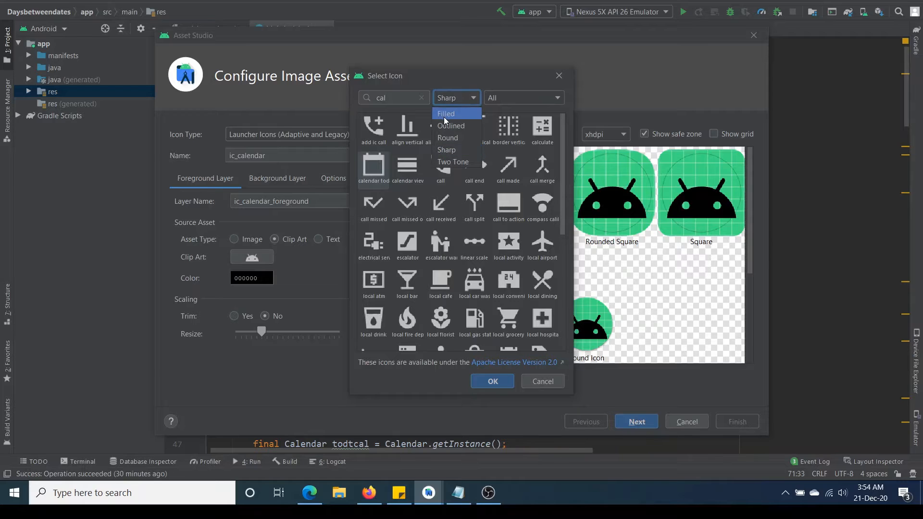
click(444, 117)
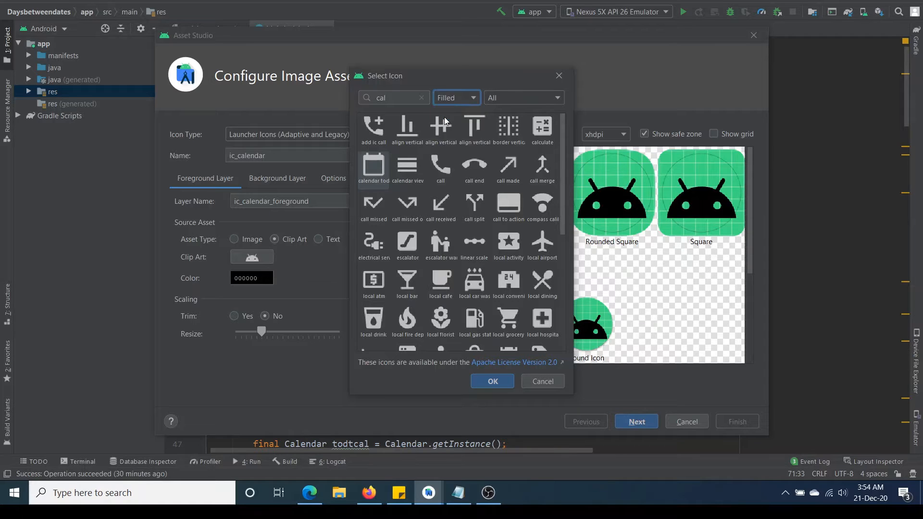
Accept the selected calendar clip art and set its foreground color to teal 018786.
click(493, 381)
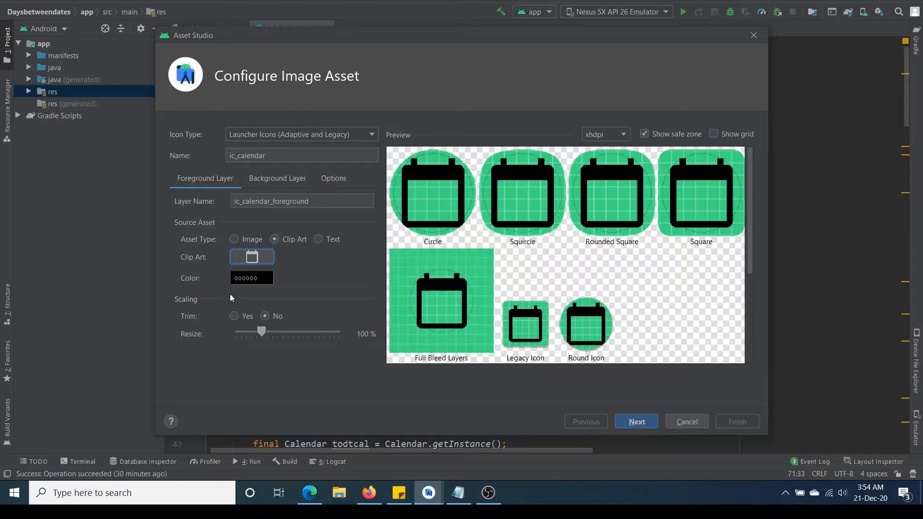
click(247, 278)
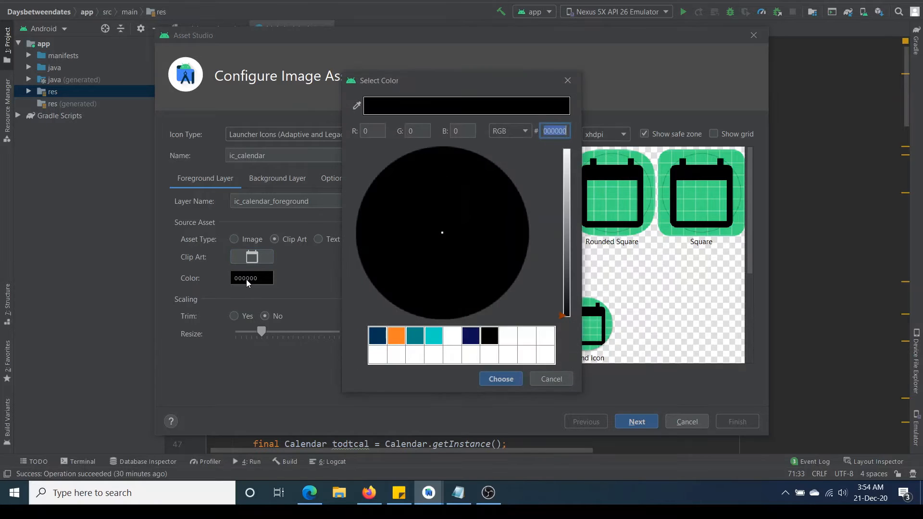
click(416, 336)
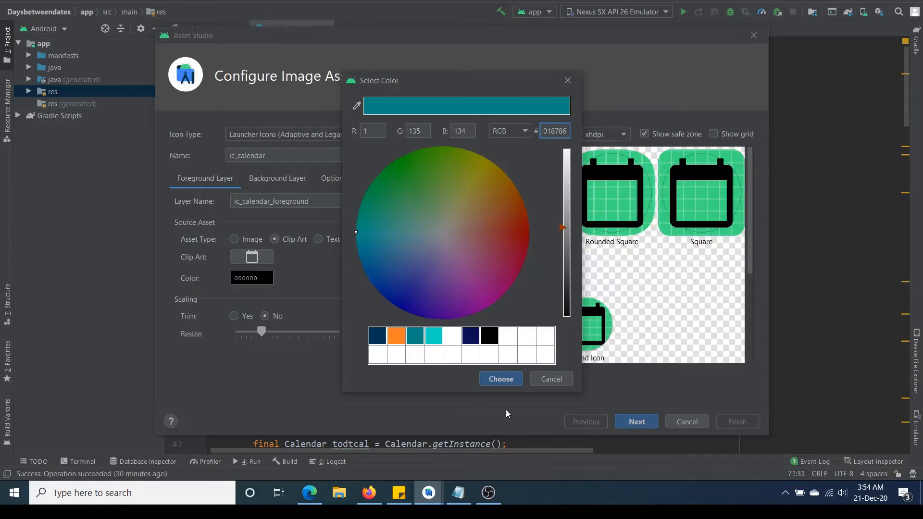
click(501, 380)
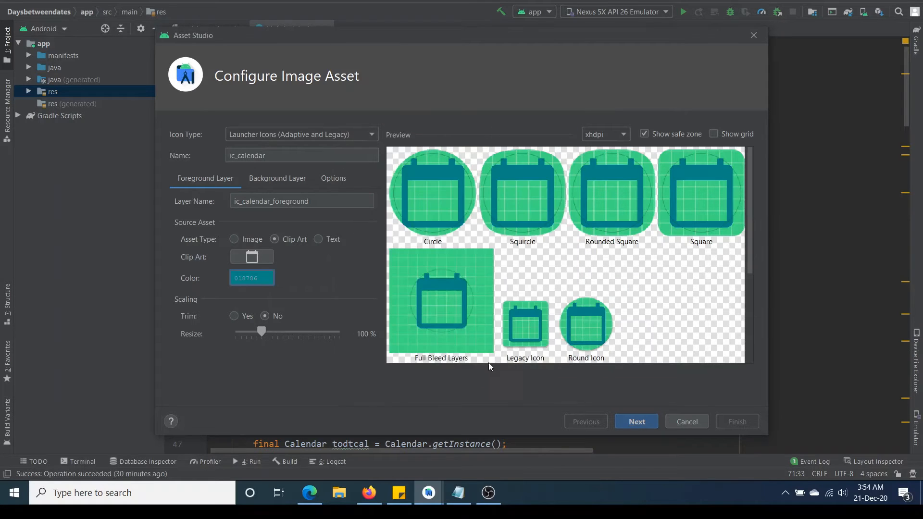
Change the background layer's asset type to Color and set it to dark blue 003355.
click(271, 184)
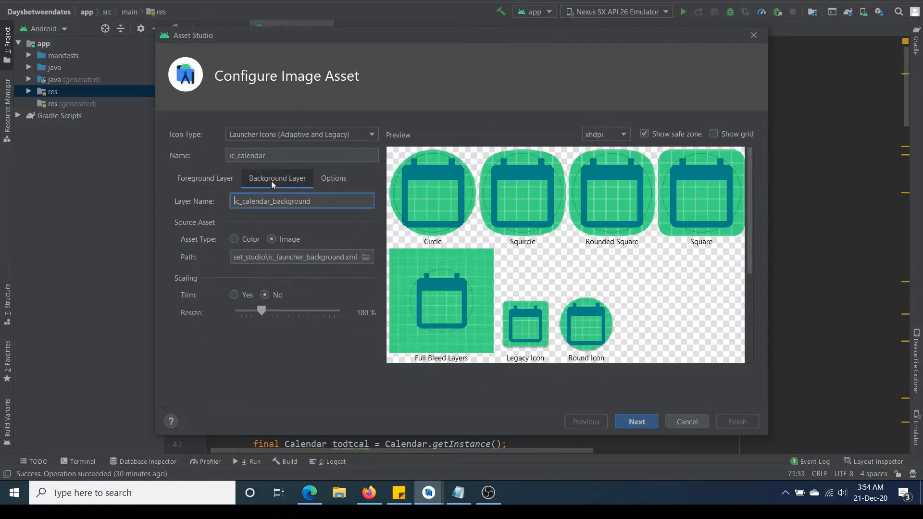
click(234, 240)
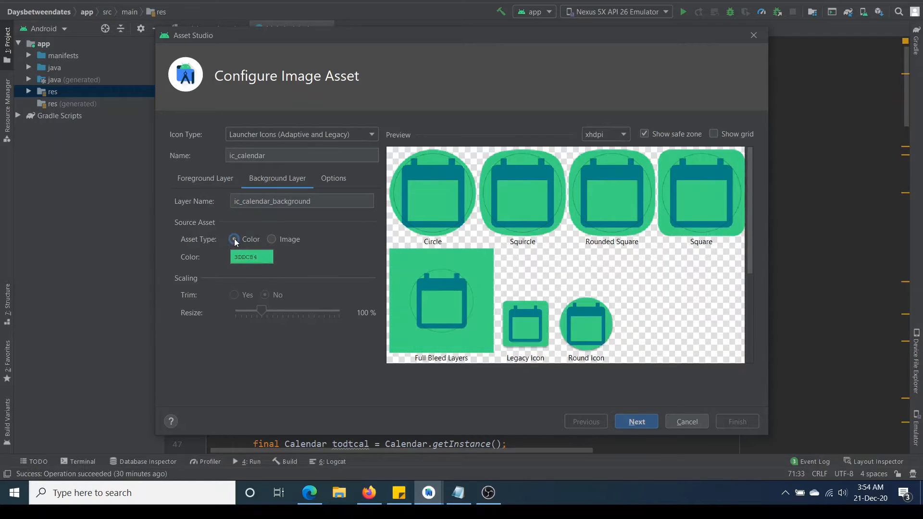
click(242, 257)
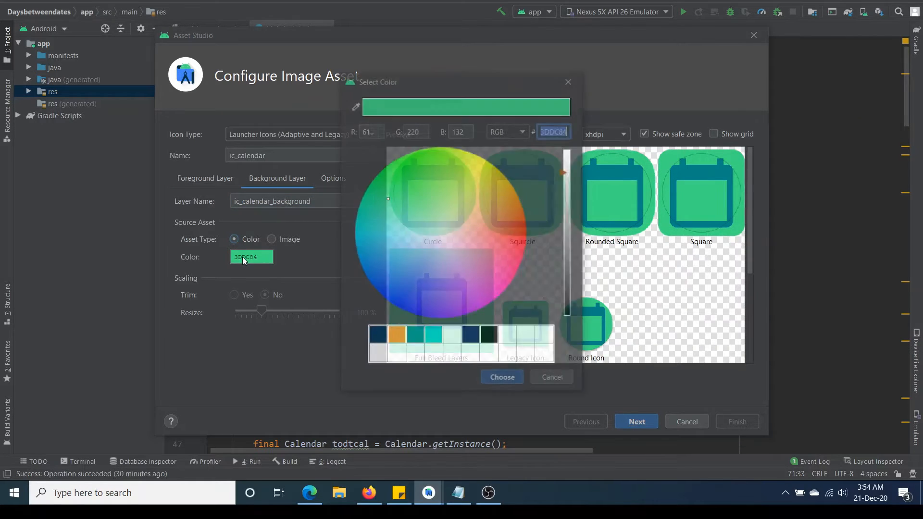
click(378, 336)
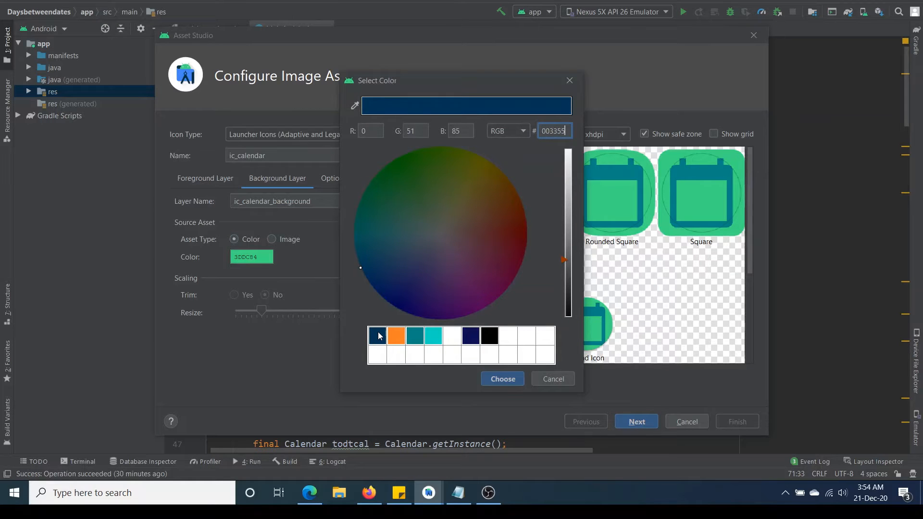
click(497, 379)
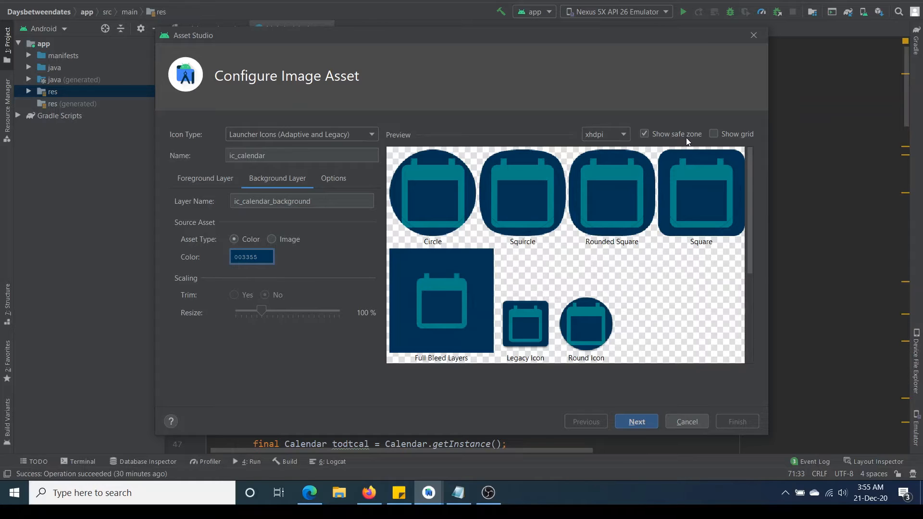
Resize the foreground layer's calendar clip art to 76 %.
click(218, 179)
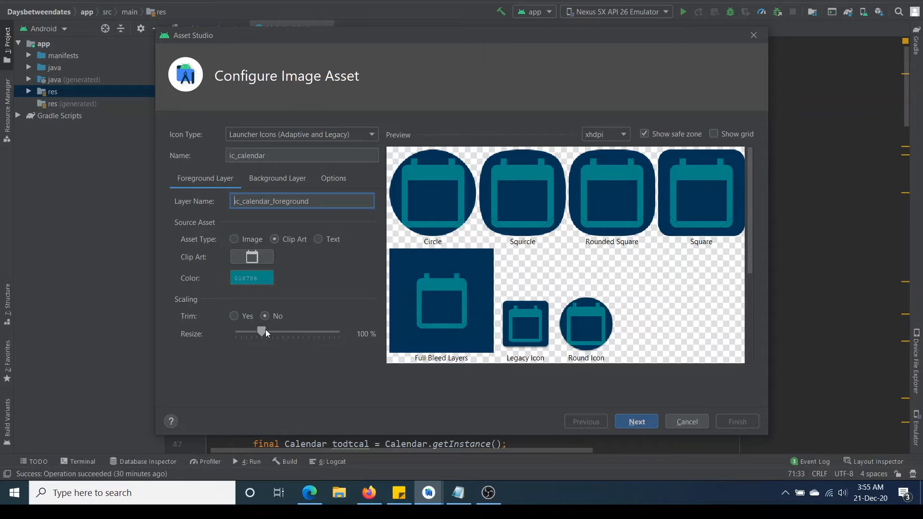
drag(259, 329, 254, 329)
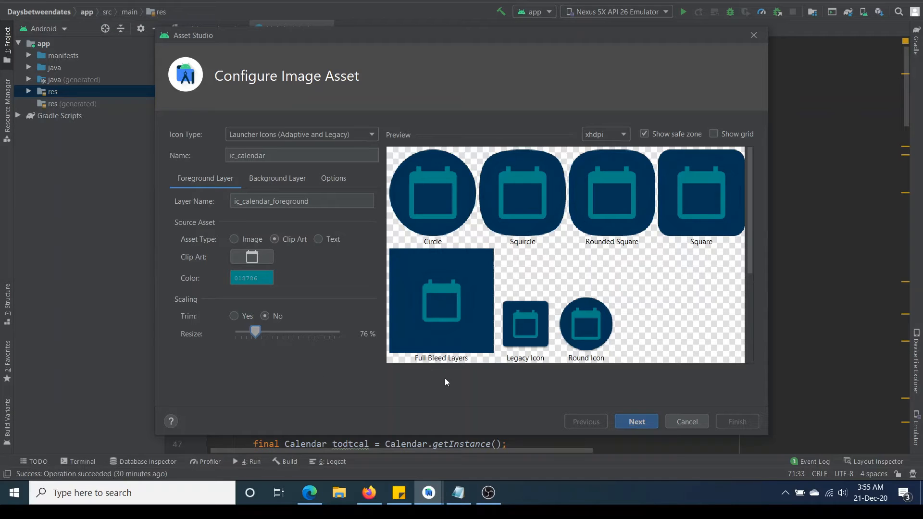
Try the Circle shape for the legacy icon and restore Square.
click(342, 180)
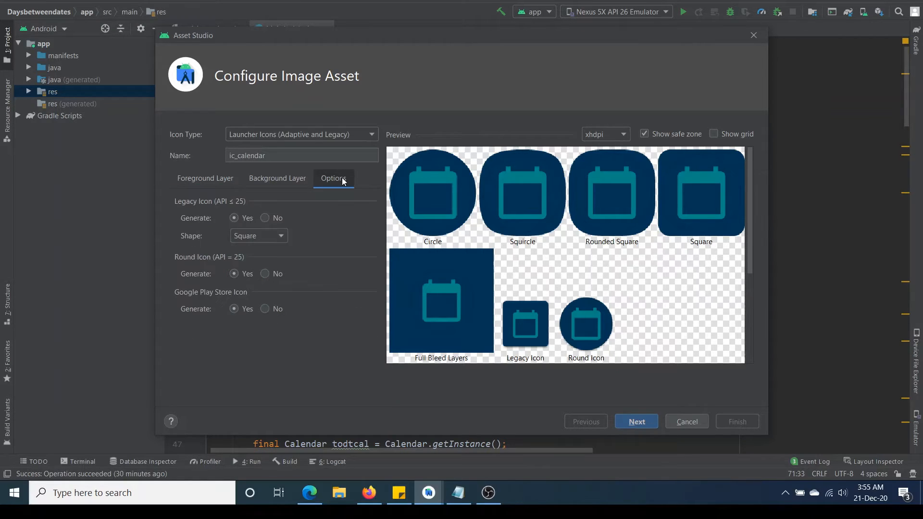
click(254, 235)
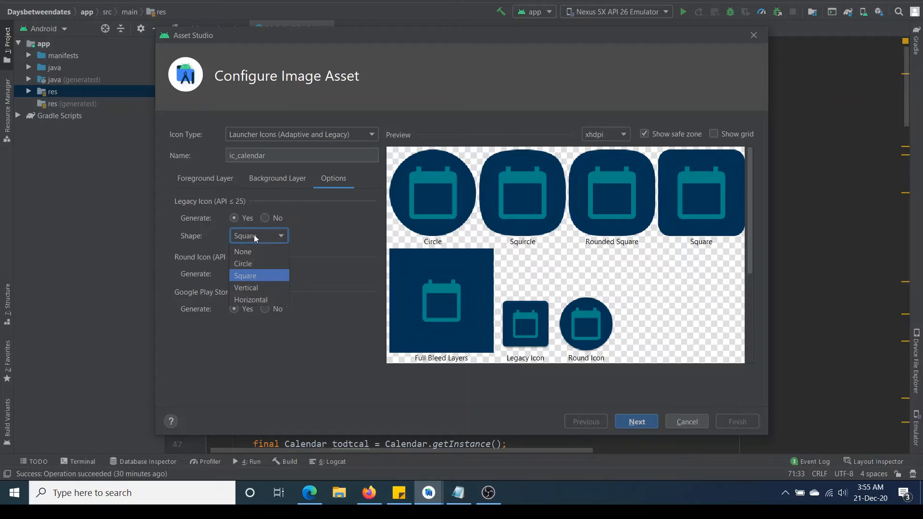
click(250, 264)
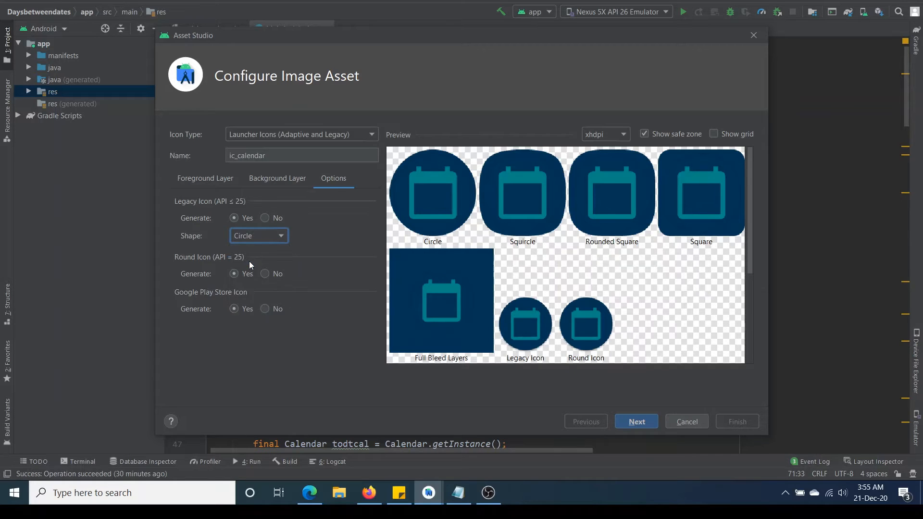
click(257, 238)
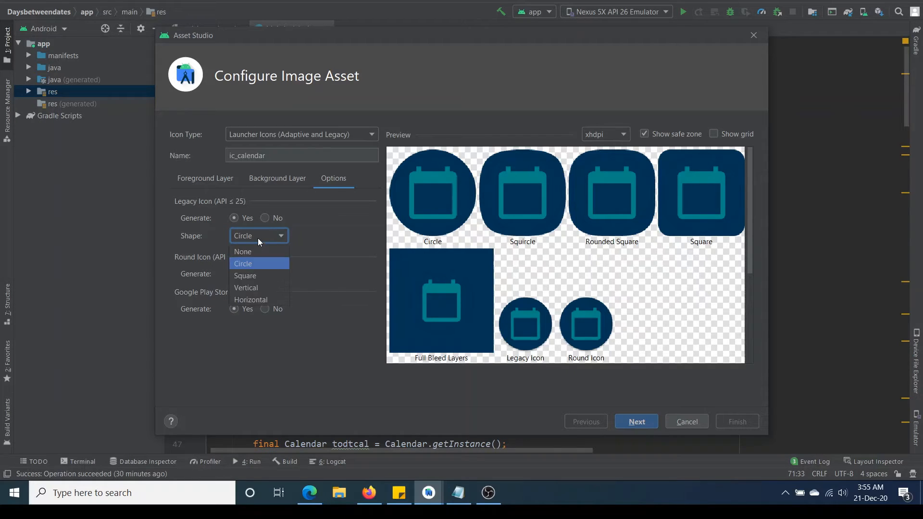
click(259, 275)
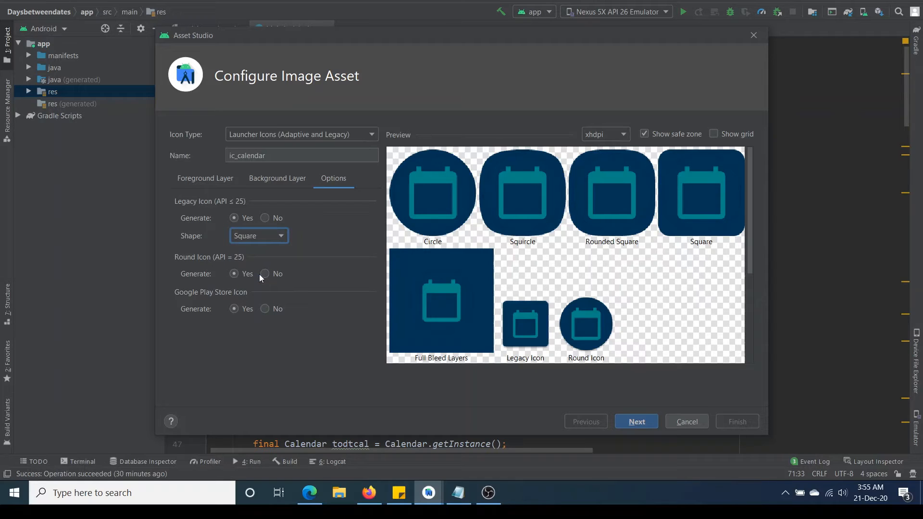
click(243, 235)
click(244, 234)
click(213, 178)
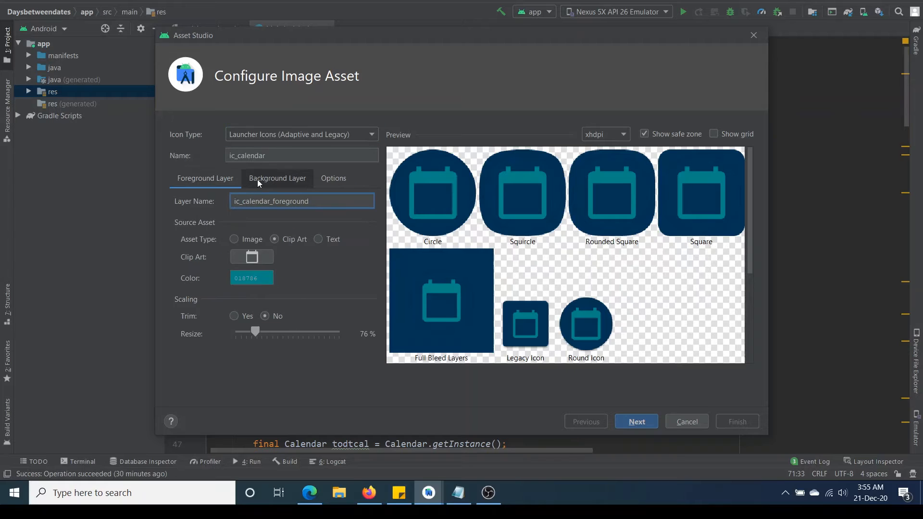
click(260, 180)
click(229, 179)
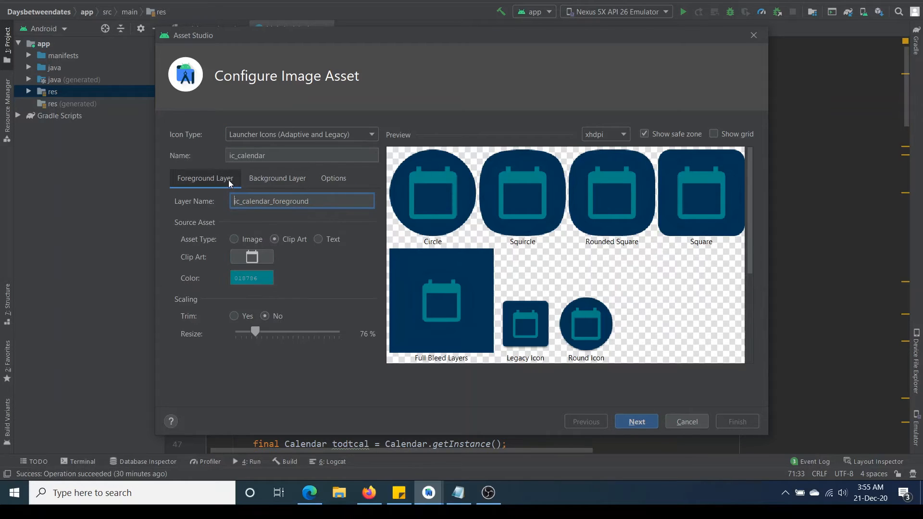
Try the Text asset type for the foreground layer and restore Clip Art.
click(319, 240)
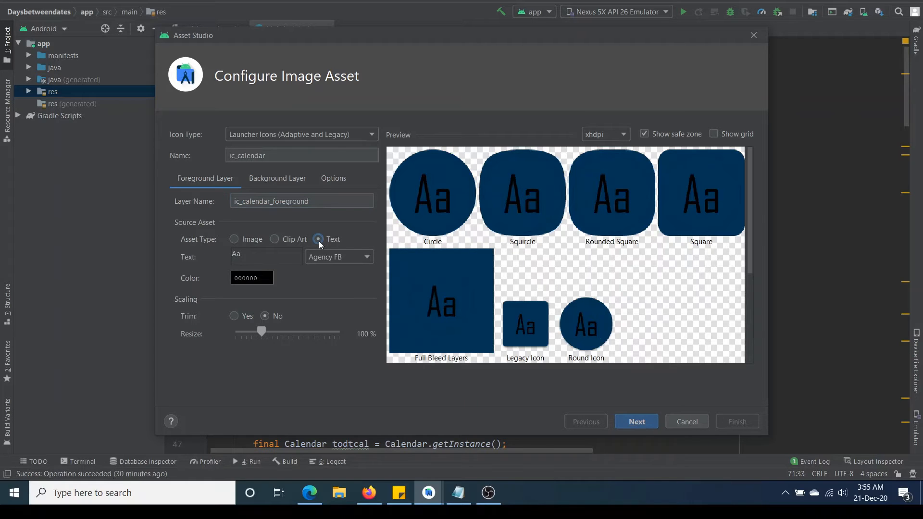
click(251, 256)
click(274, 239)
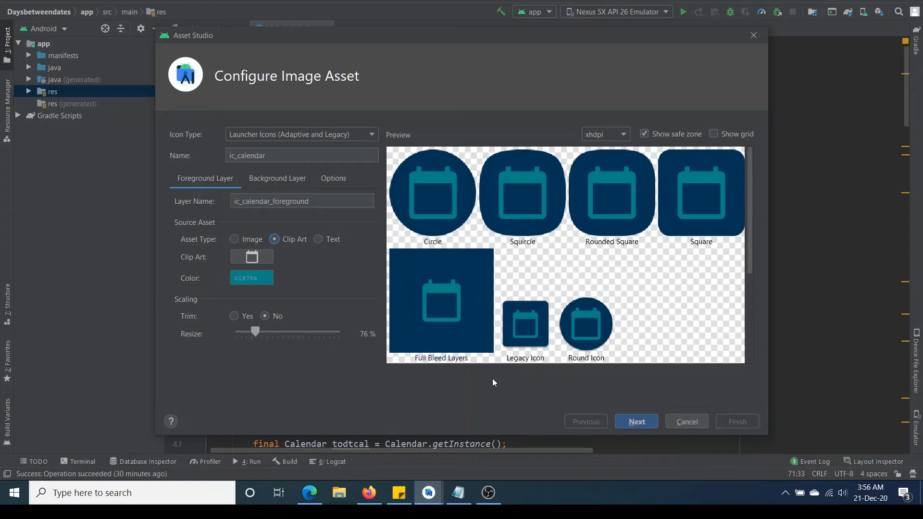
Accept the image asset configuration and generate the ic_calendar icon files in the main res directory.
click(636, 421)
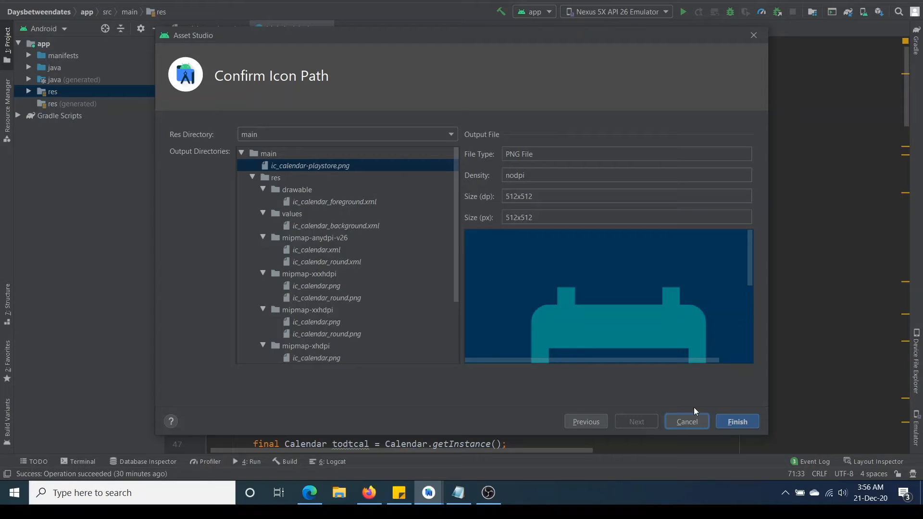
click(735, 422)
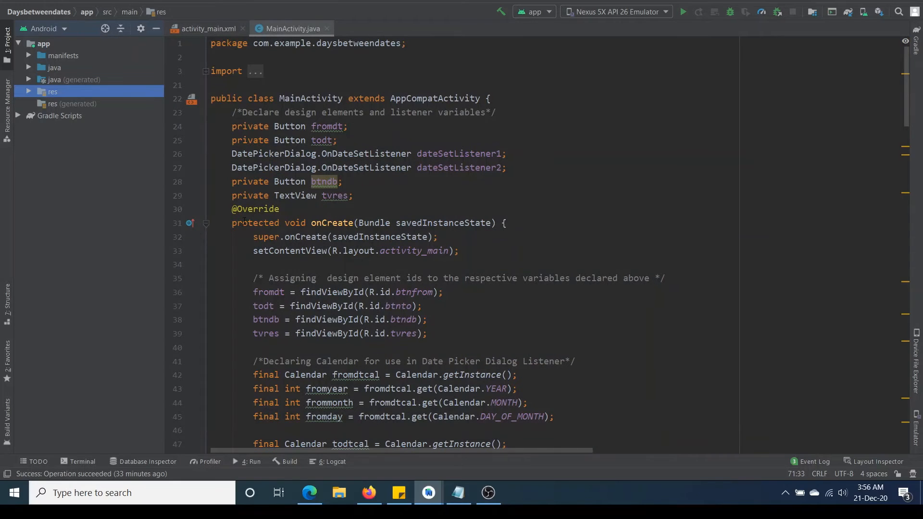
Examine the generated ic_calendar and ic_calendar_round resources in the res mipmap folder.
click(28, 92)
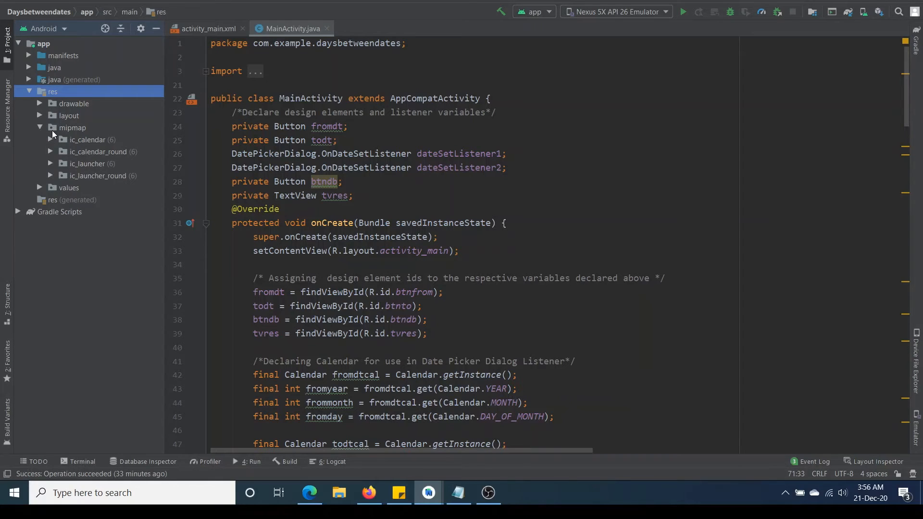
click(87, 144)
click(88, 153)
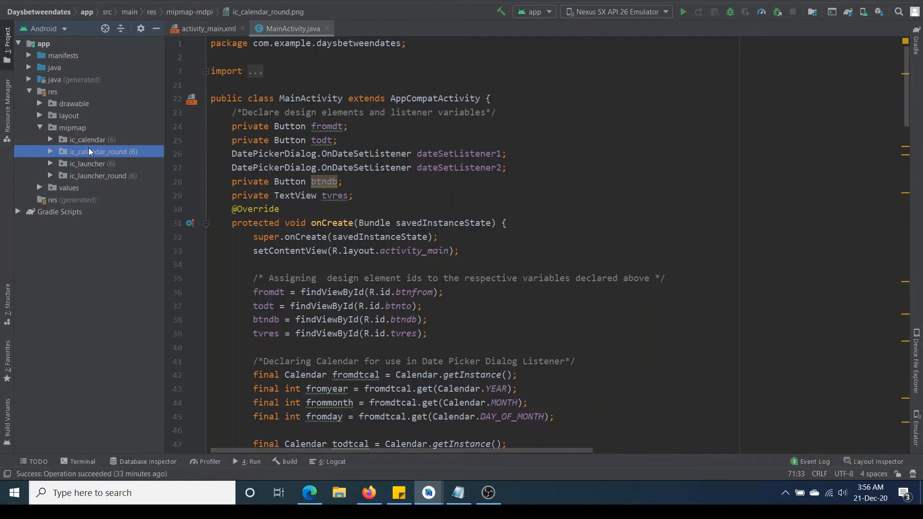
click(50, 139)
click(50, 140)
click(50, 152)
click(51, 151)
Open AndroidManifest.xml from the manifests folder for editing.
click(28, 56)
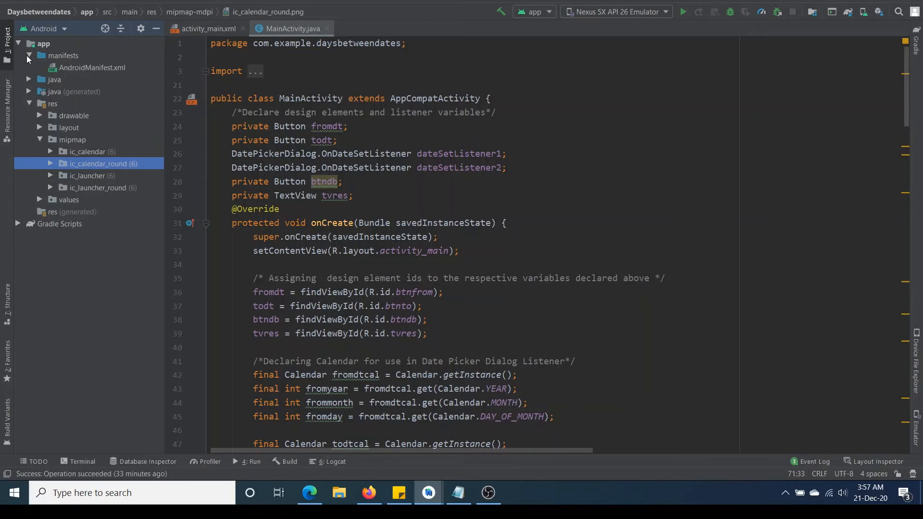
click(67, 67)
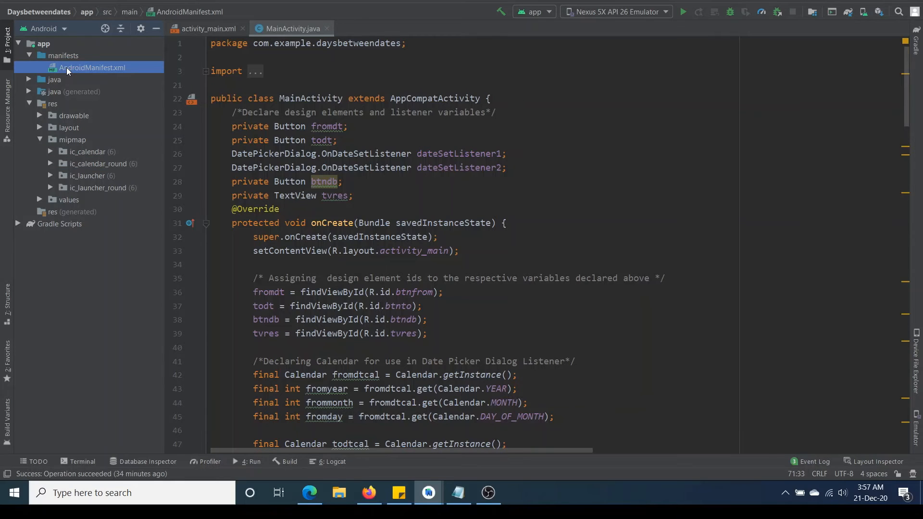
double_click(66, 69)
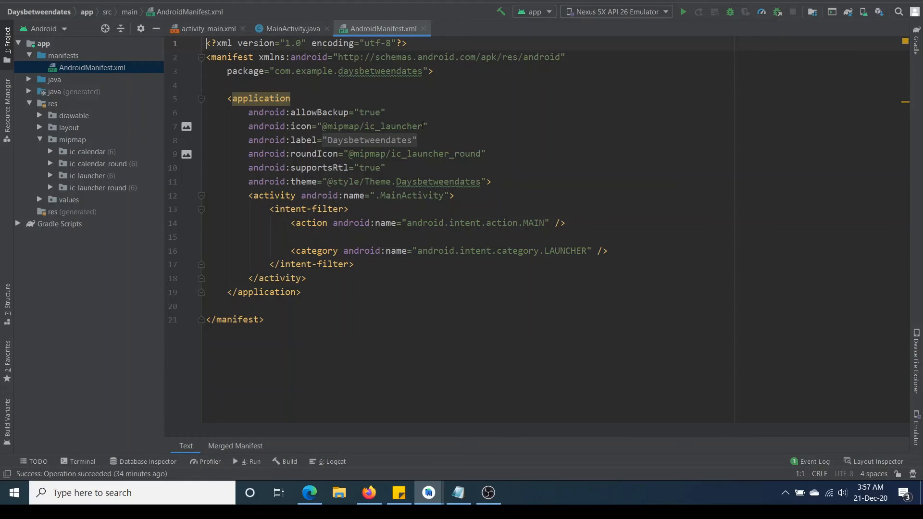
click(423, 126)
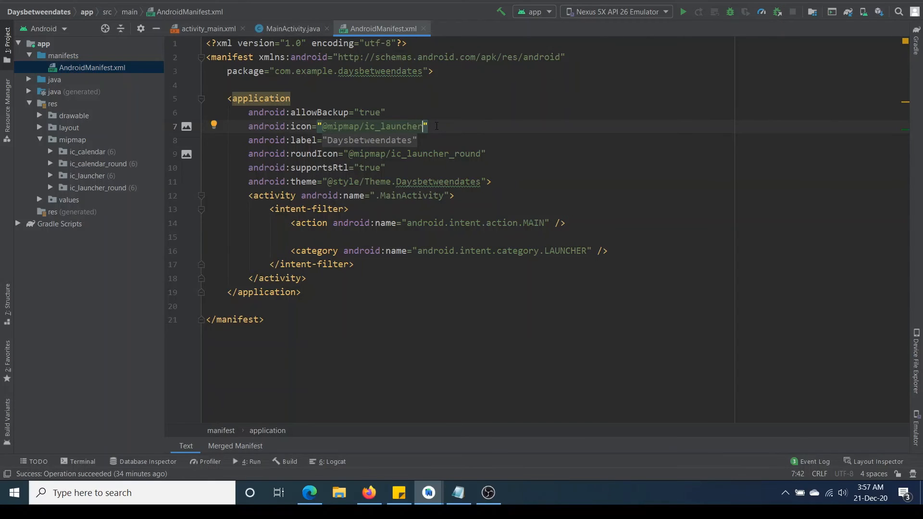
key(BackSpace)
key(BackSpace)
key(BackSpace)
key(BackSpace)
key(BackSpace)
key(BackSpace)
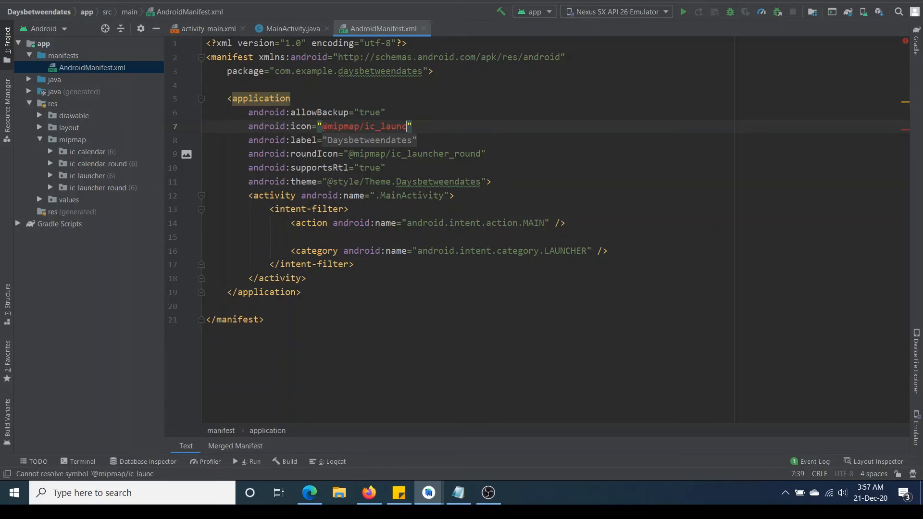
key(BackSpace)
key(BackSpace)
text(calendar)
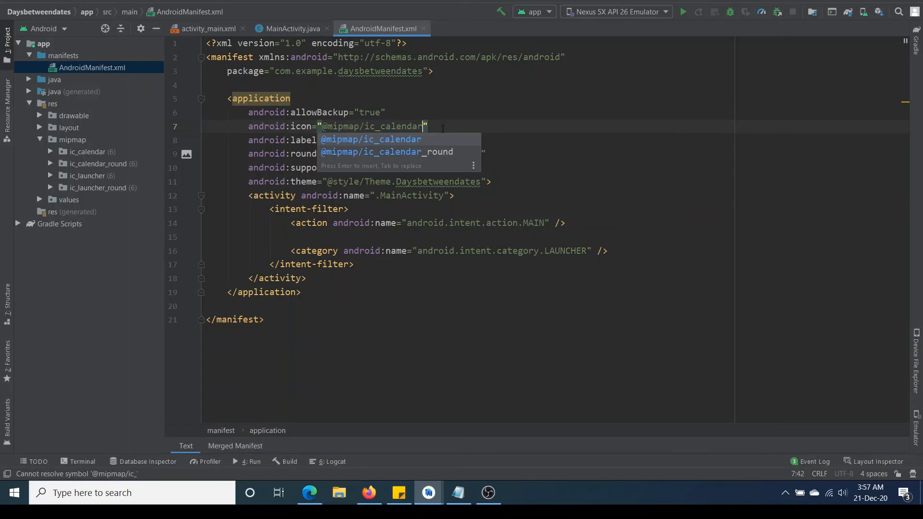
key(Escape)
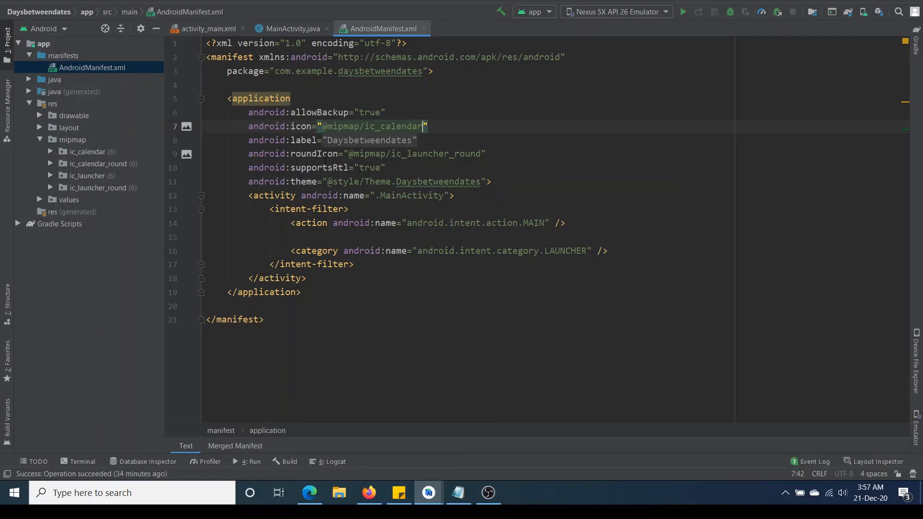
click(450, 154)
key(BackSpace)
key(BackSpace)
key(BackSpace)
key(BackSpace)
key(BackSpace)
key(BackSpace)
key(BackSpace)
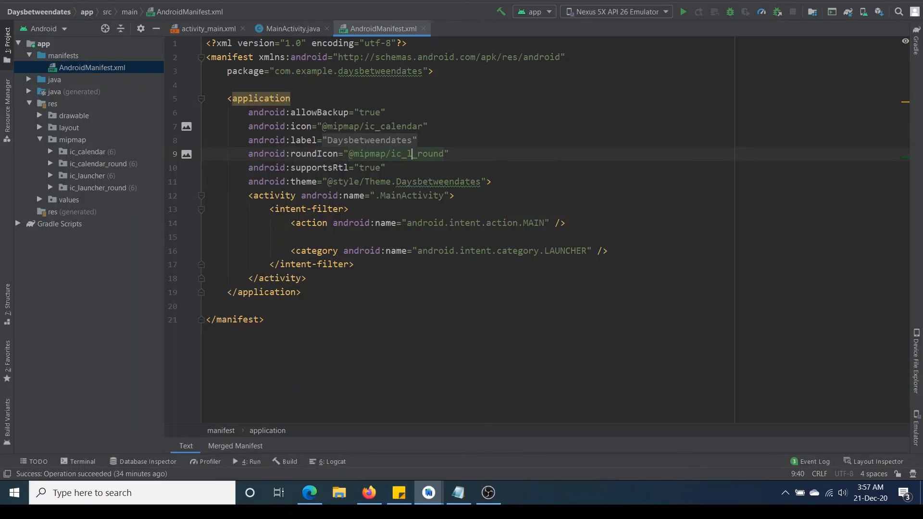
key(BackSpace)
text(ca)
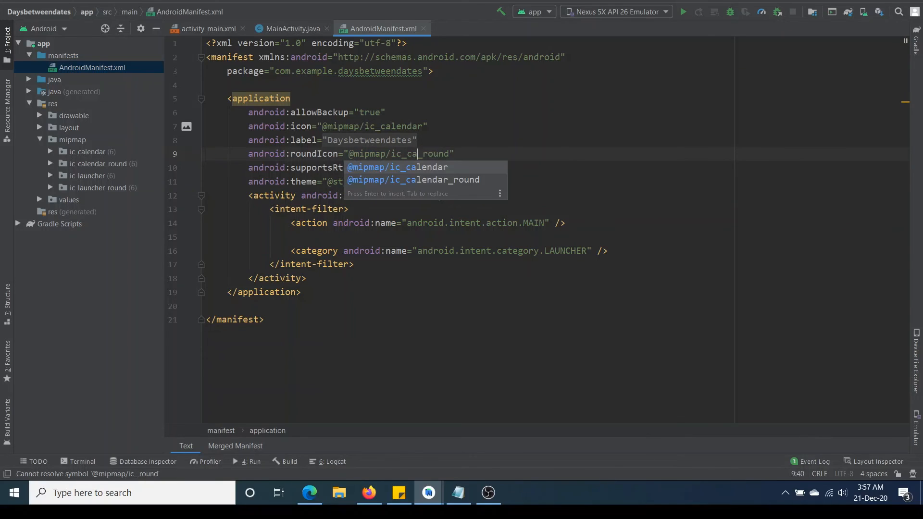
text(lendar)
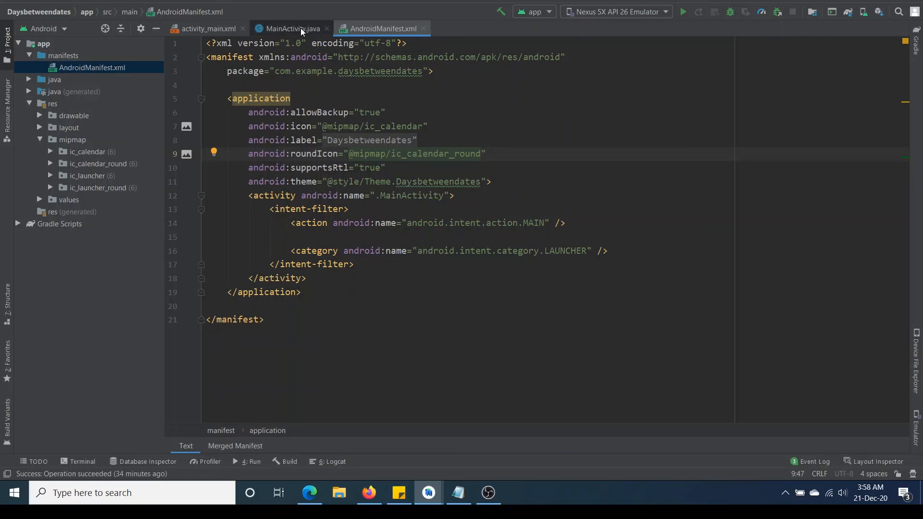
Run the app on the Nexus 5X API 26 Emulator.
click(682, 13)
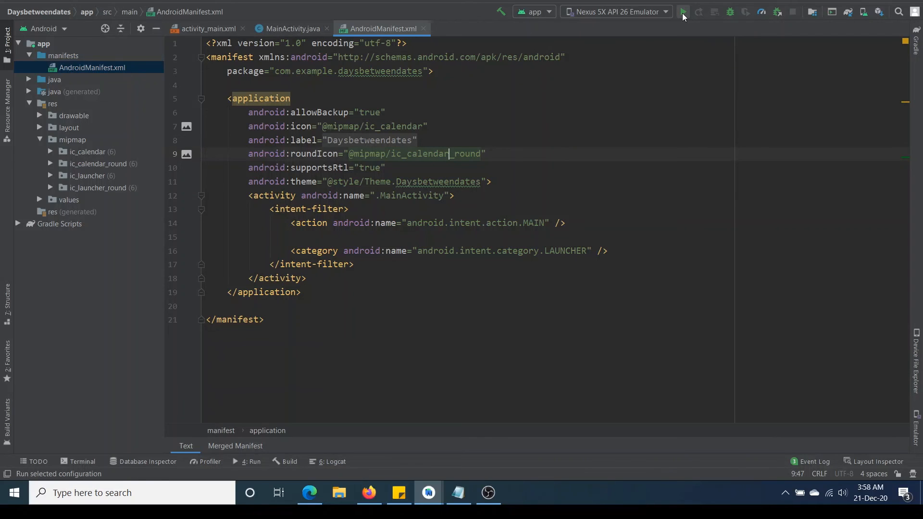